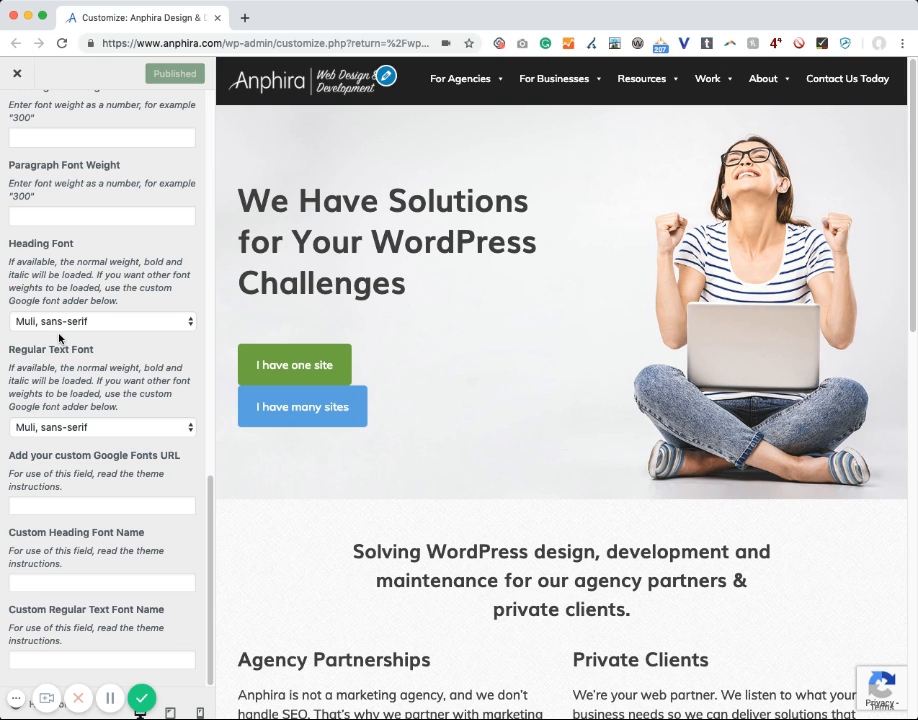
Open fonts.google.com in a new browser tab, search for "muli" and add the Muli family to the selection.
key("super+t")
type("fonts.google.com")
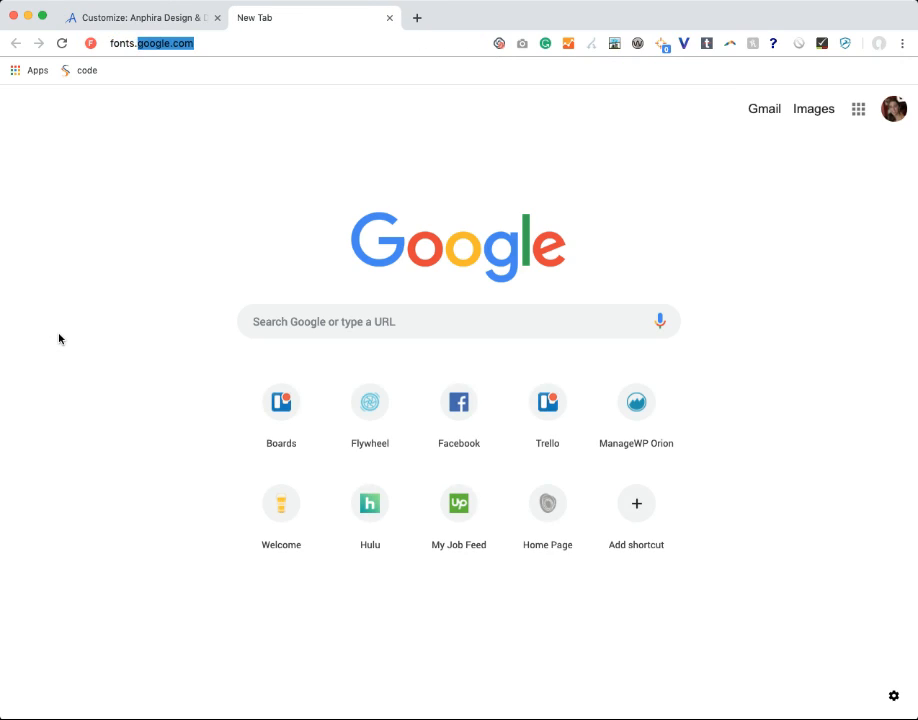
key("Return")
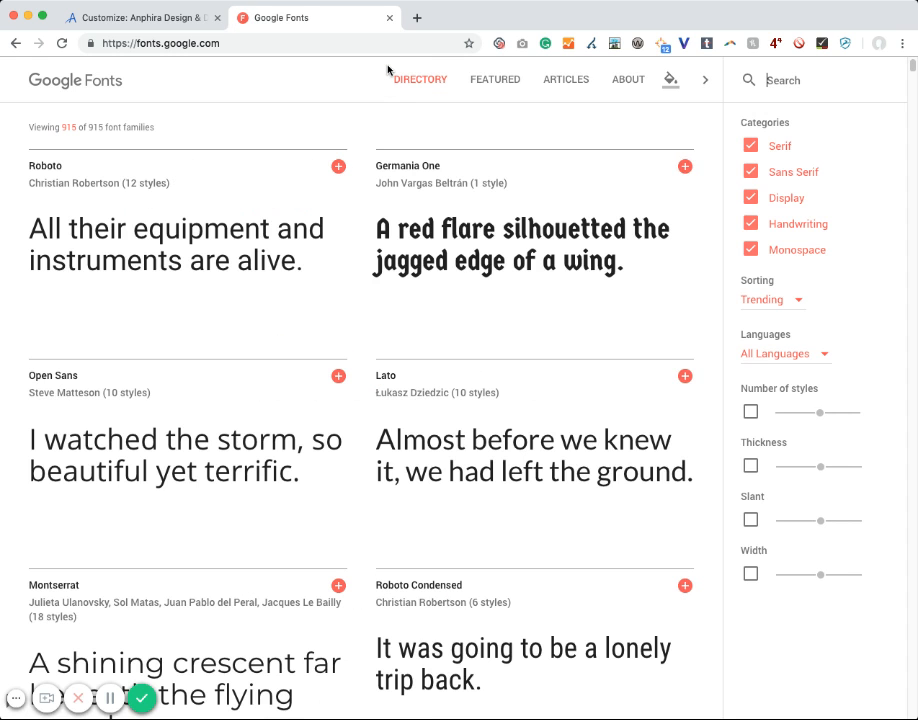
type("muli")
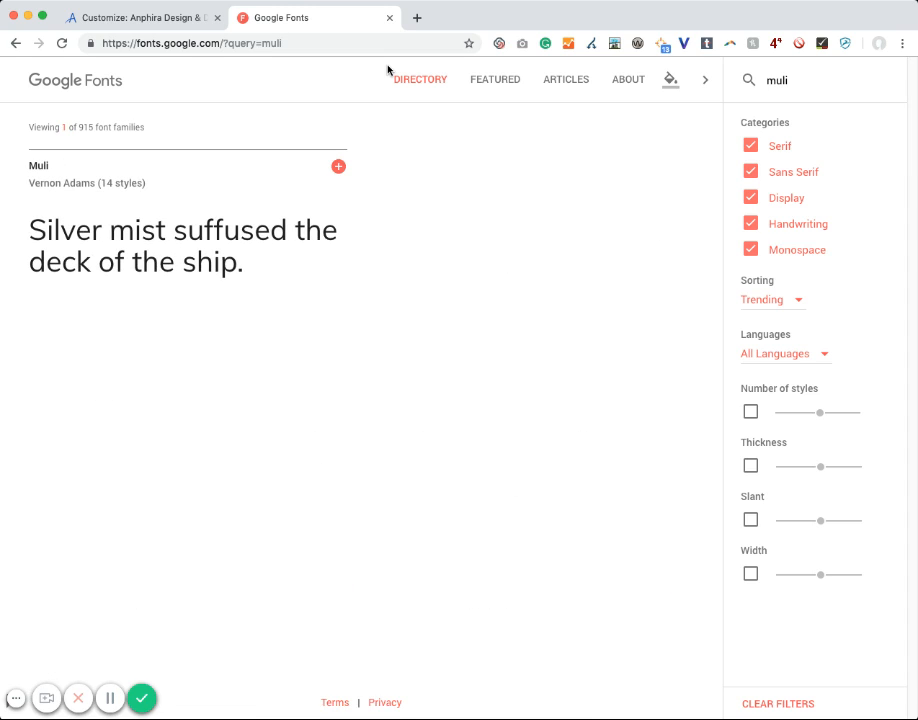
mouse_move(339, 166)
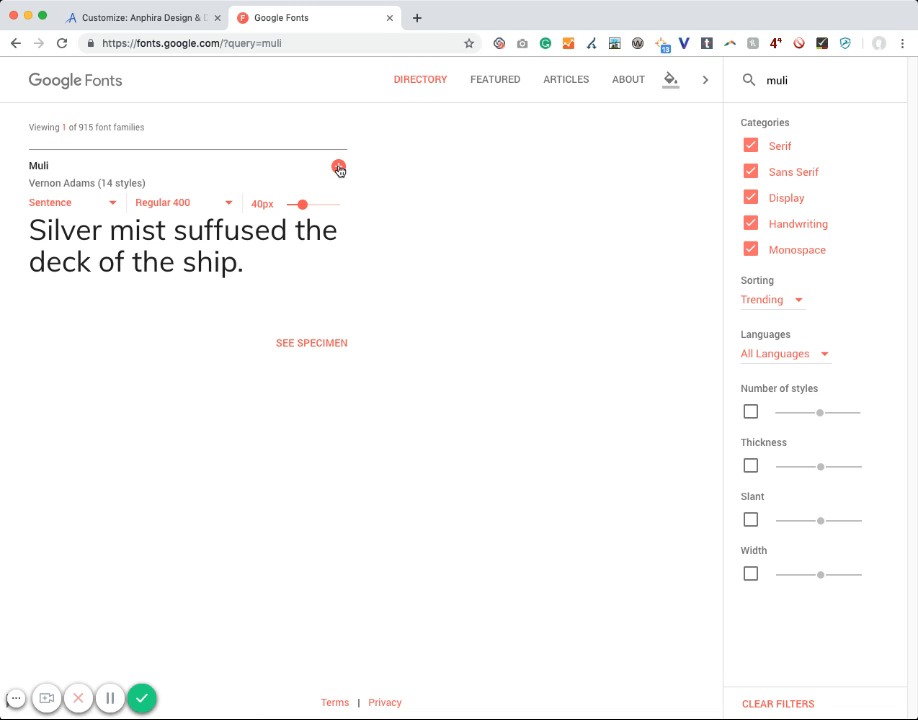
left_click(339, 168)
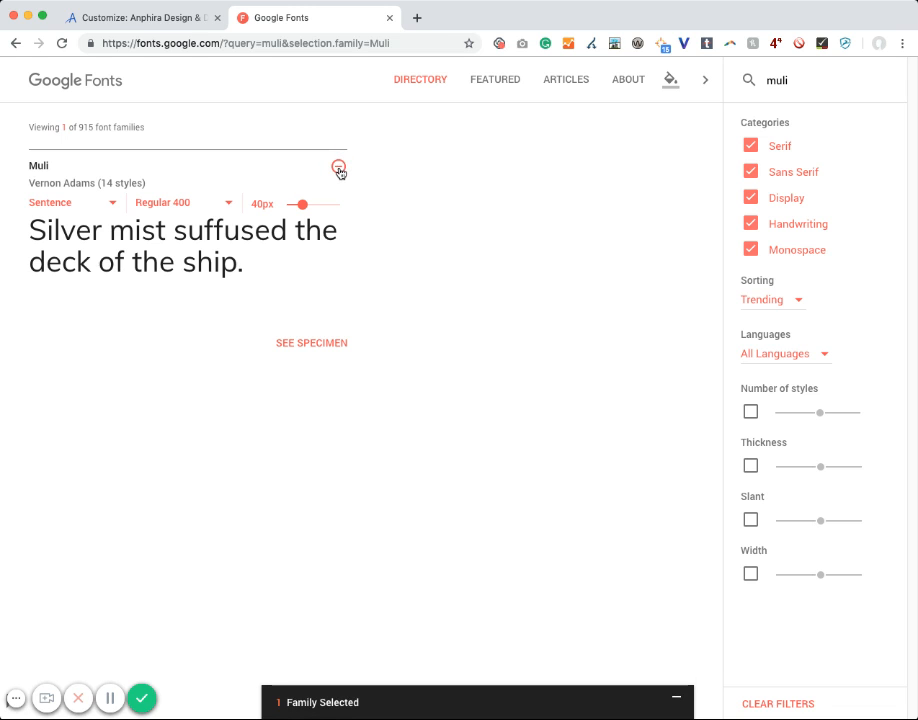
Customize the selected Muli family to include extra-light 200 and light 300, leaving out regular 400.
left_click(311, 702)
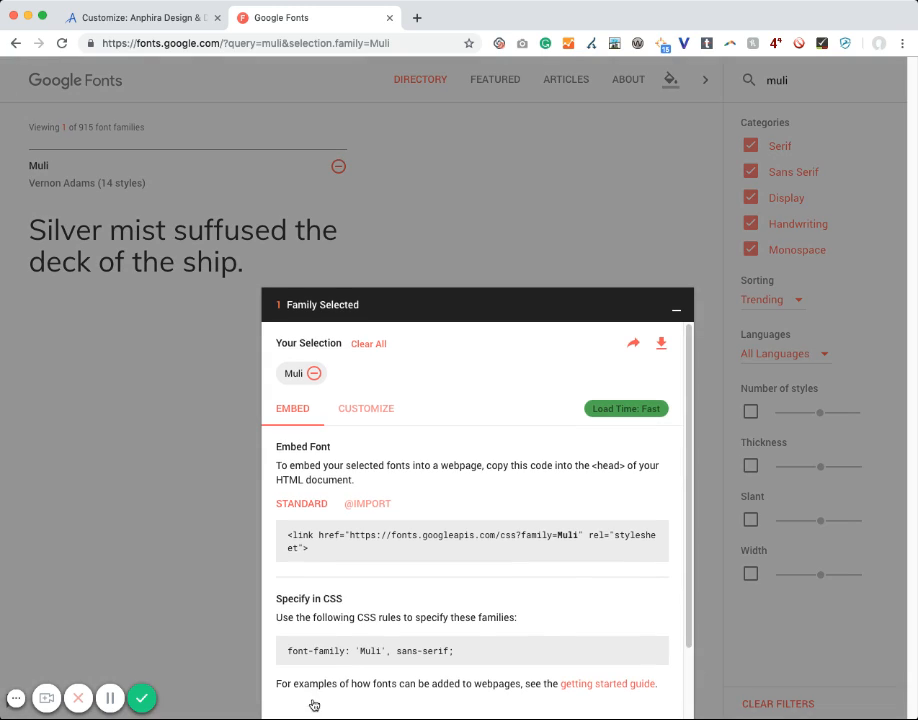
left_click(369, 411)
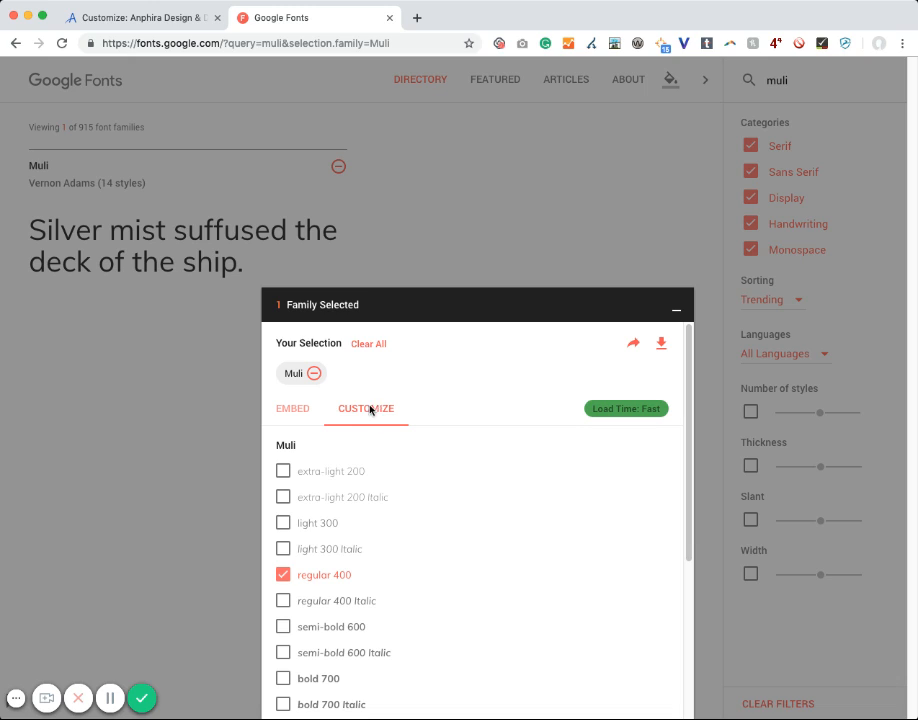
left_click(283, 472)
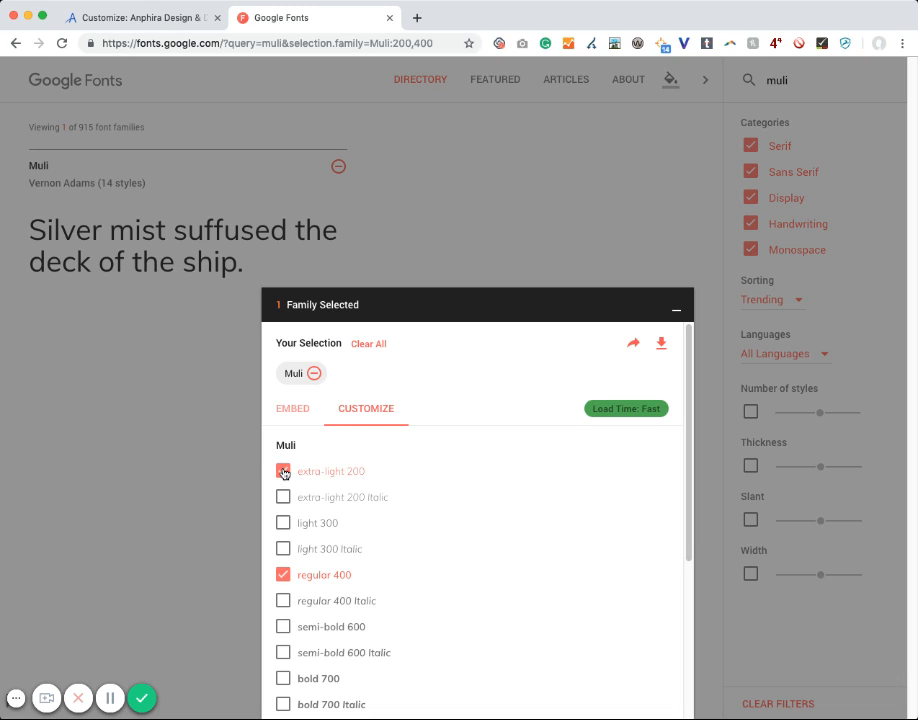
left_click(284, 524)
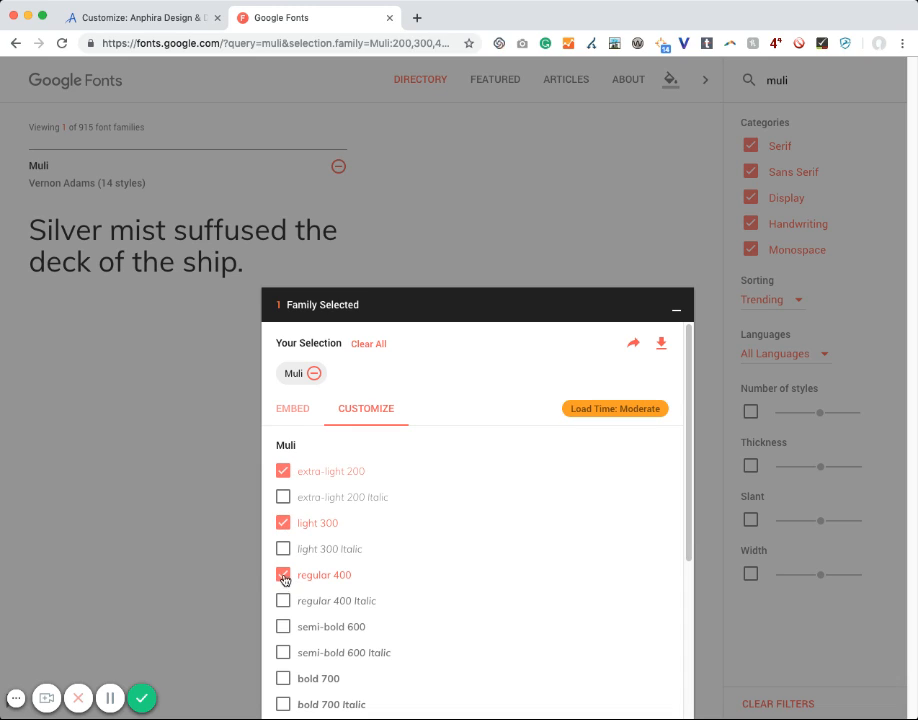
left_click(284, 577)
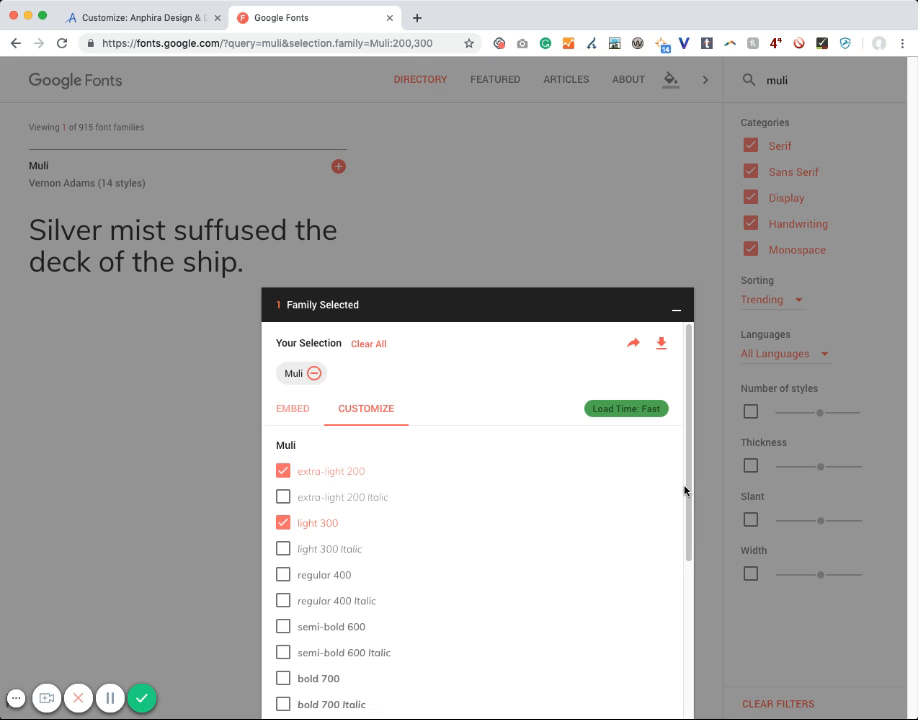
left_click_drag(689, 495, 498, 430)
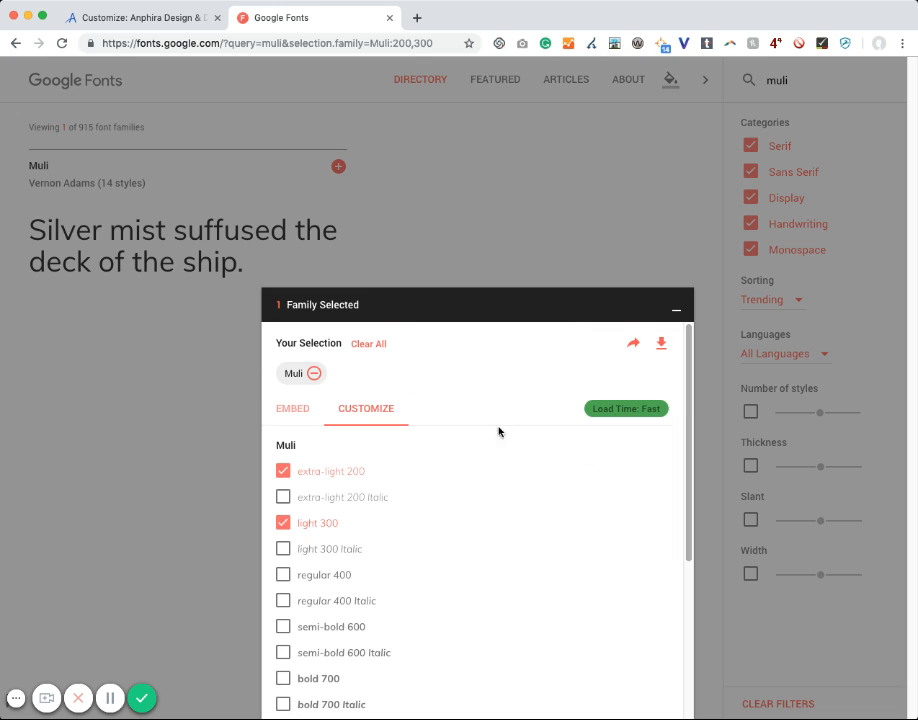
Copy the Muli:200,300 stylesheet URL from the standard embed code into the theme customizer's custom Google Fonts URL.
left_click(294, 410)
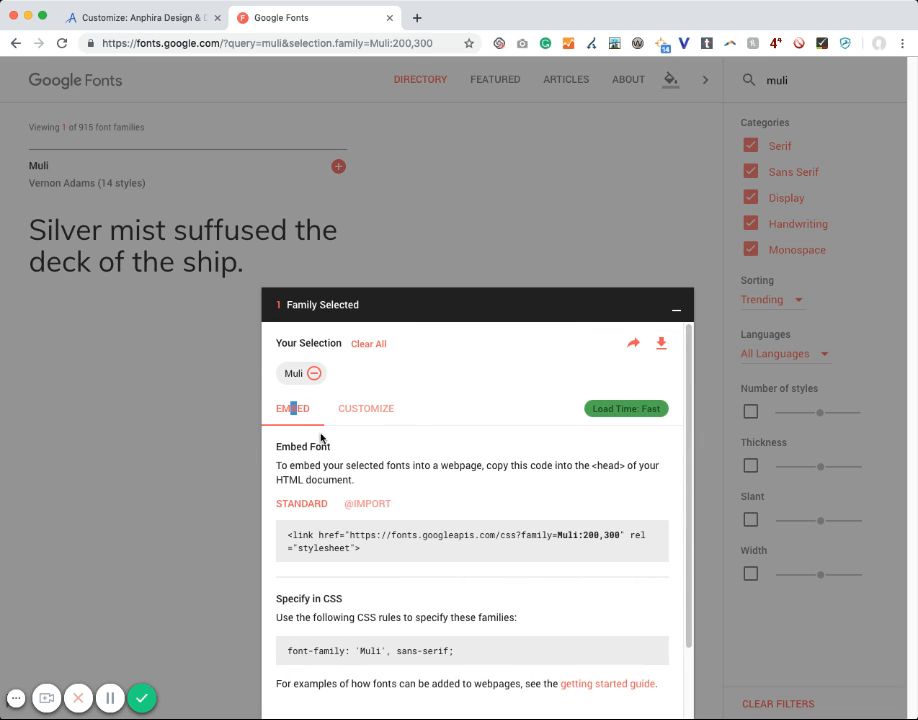
left_click_drag(350, 537, 621, 536)
key("super+c")
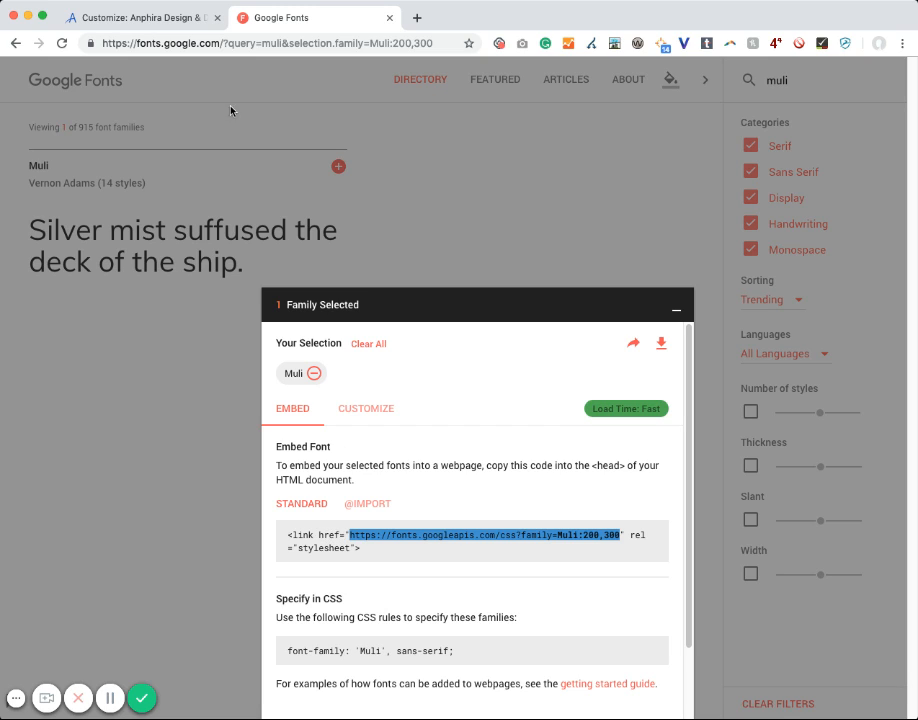
left_click(148, 20)
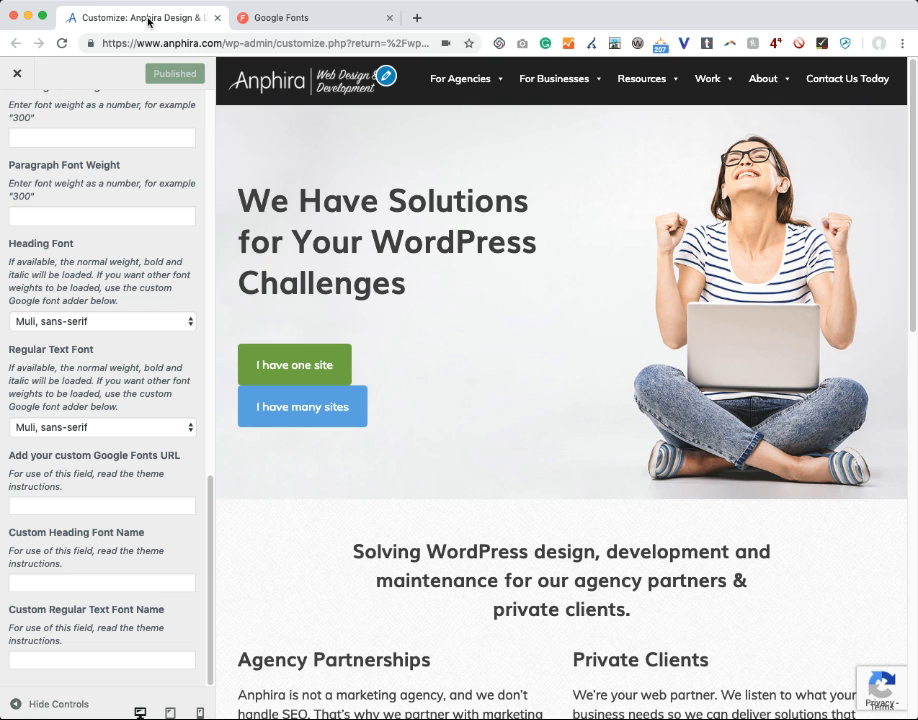
left_click(109, 507)
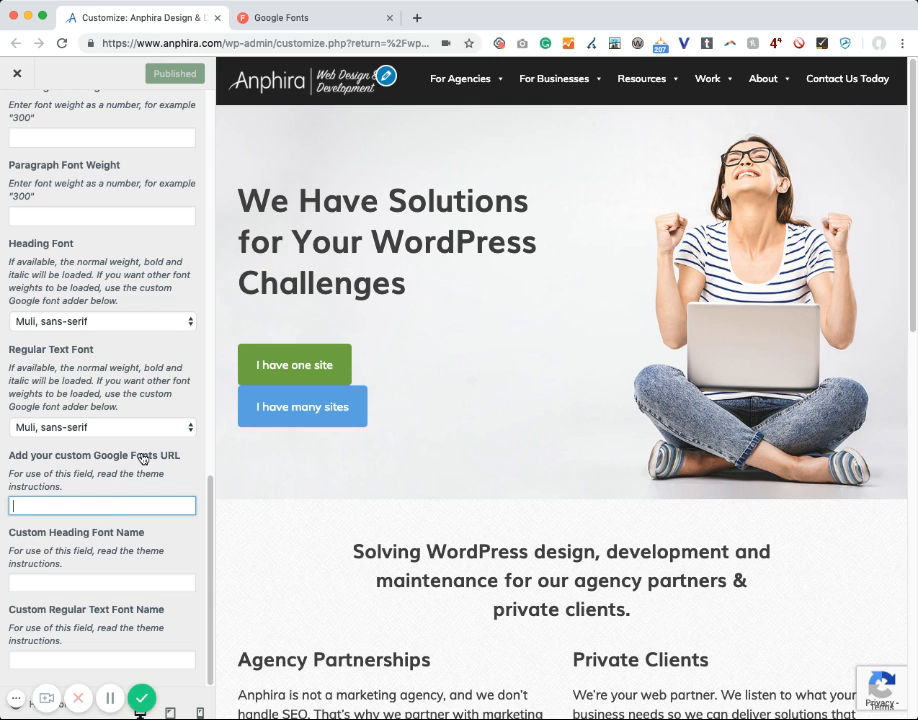
key("super+v")
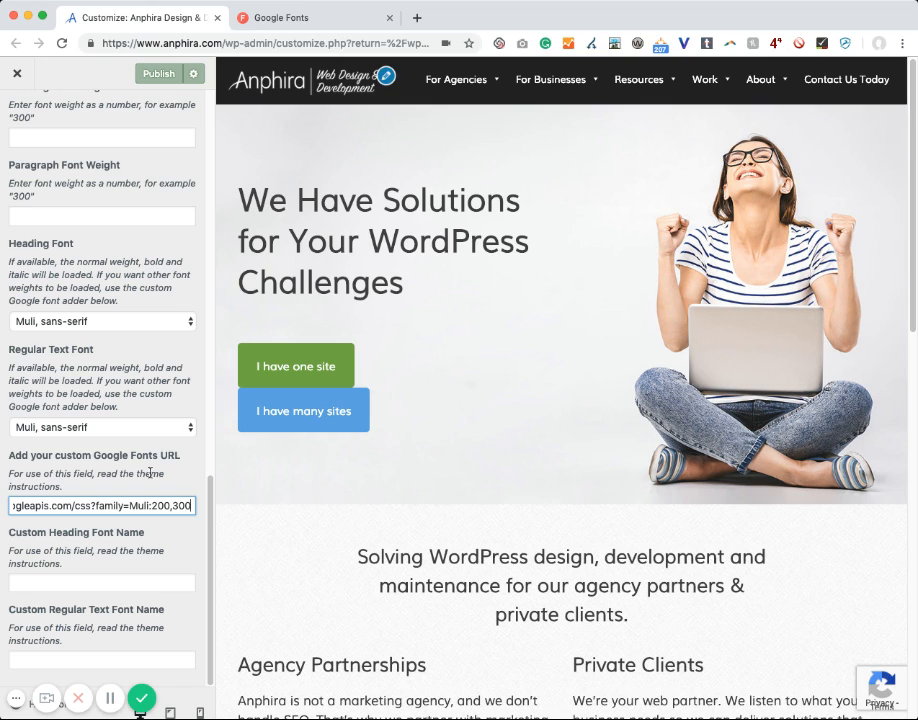
Set the heading font weight to 200, and try a paragraph font weight of 300 before settling on 200.
left_click(90, 137)
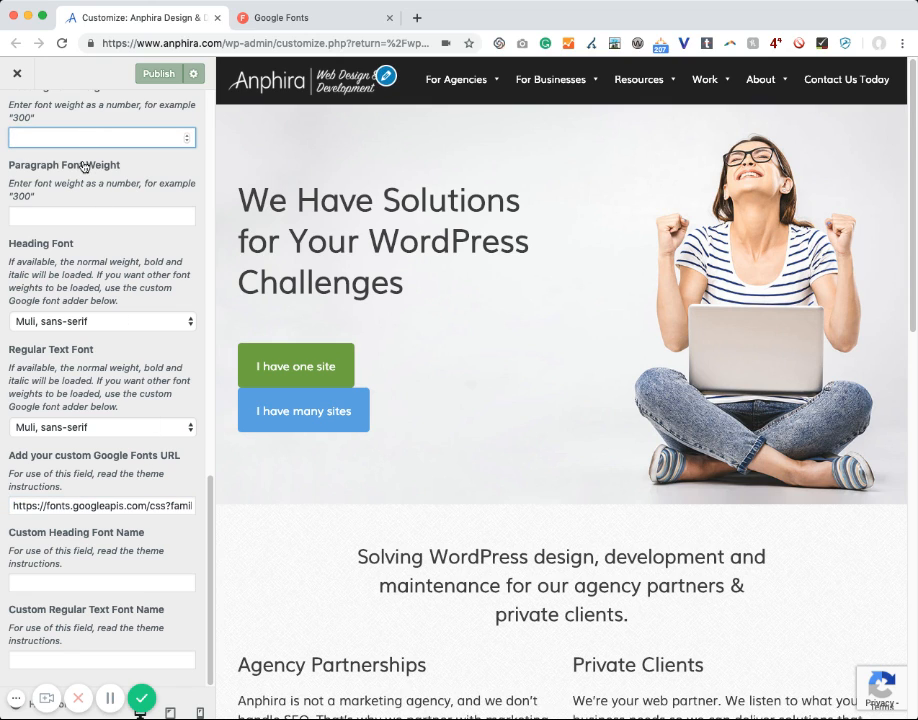
type("200")
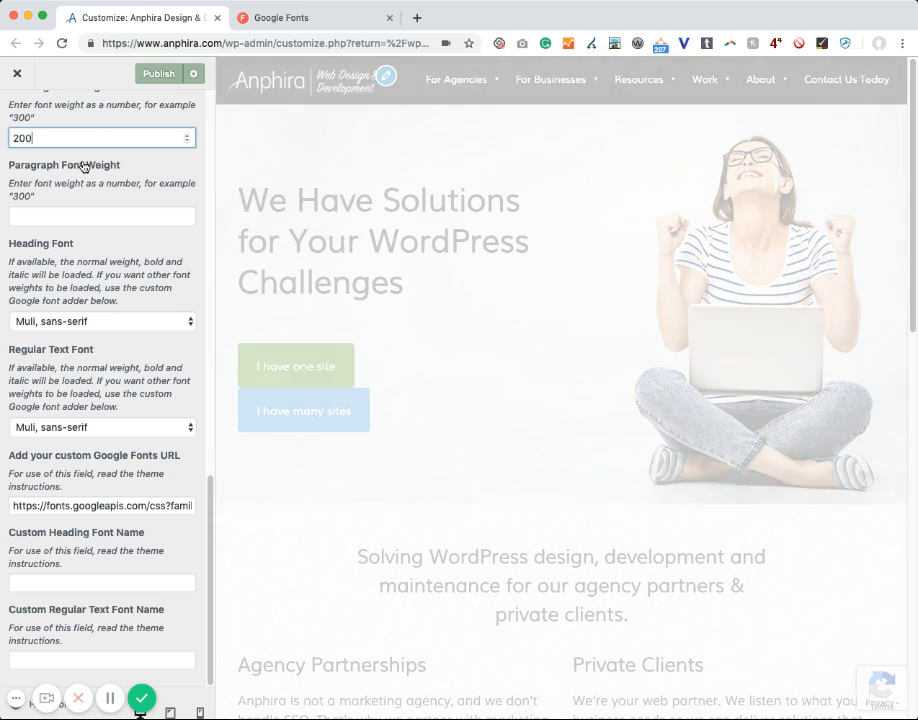
left_click(68, 215)
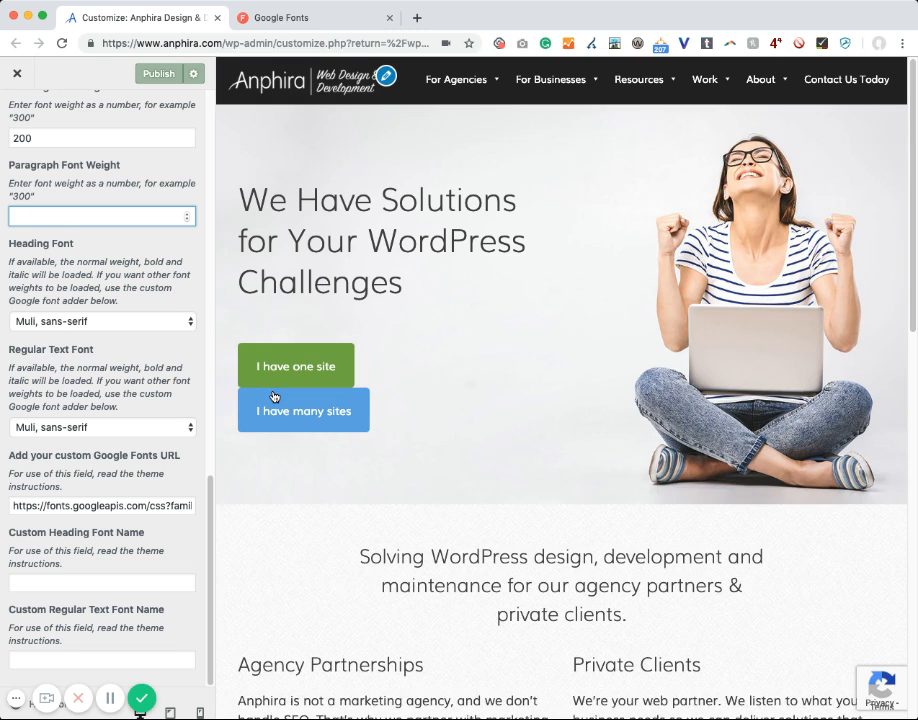
type("300")
scroll(431, 346, "down", 5)
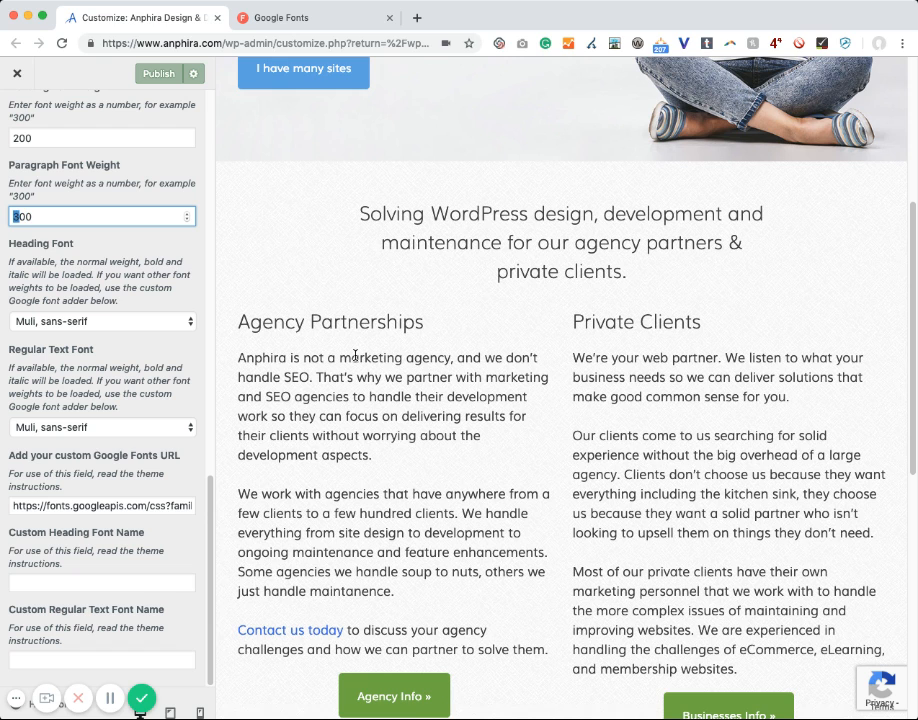
type("2")
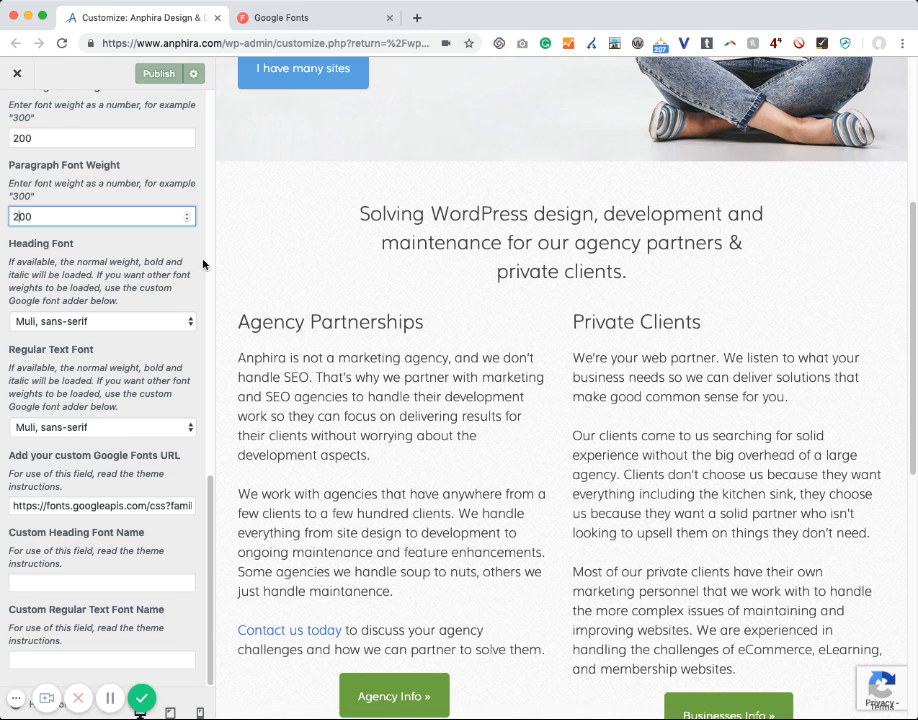
Return to Google Fonts, clear the selected Muli family and empty the font search.
left_click(255, 17)
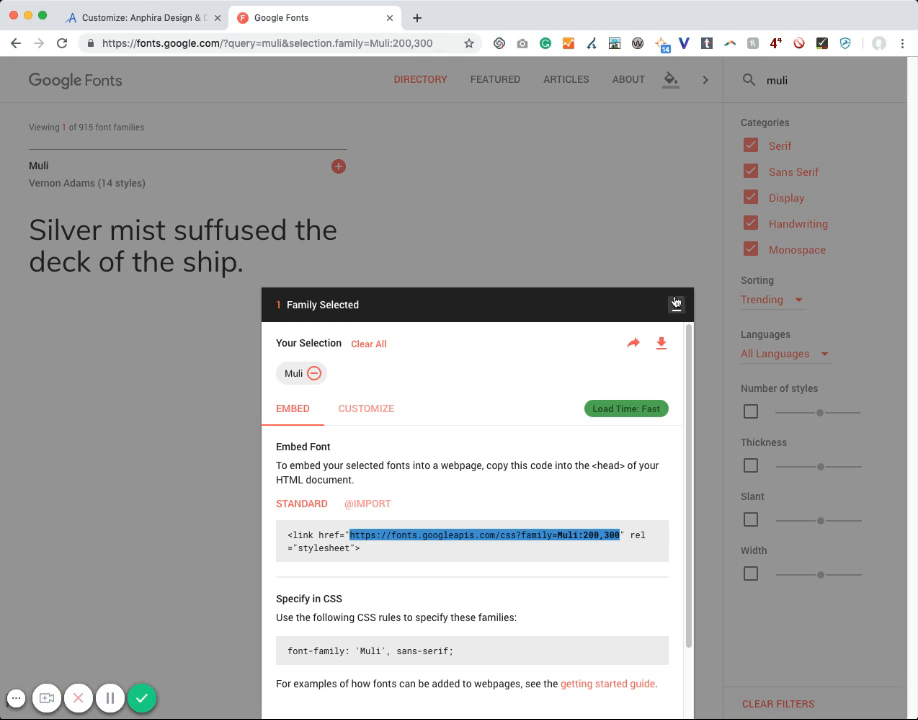
left_click(369, 345)
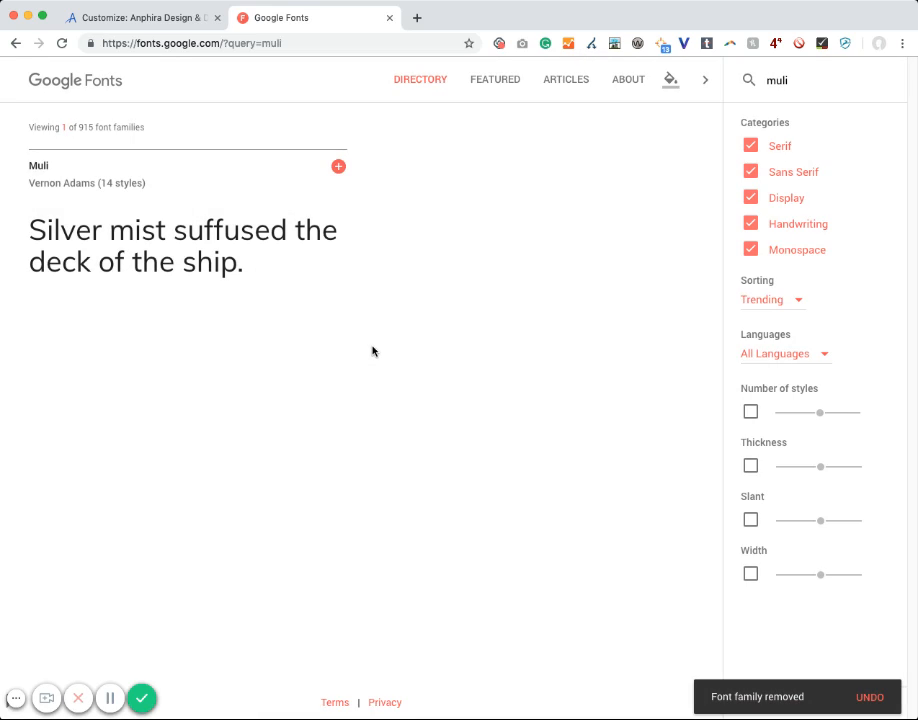
double_click(800, 80)
key("BackSpace")
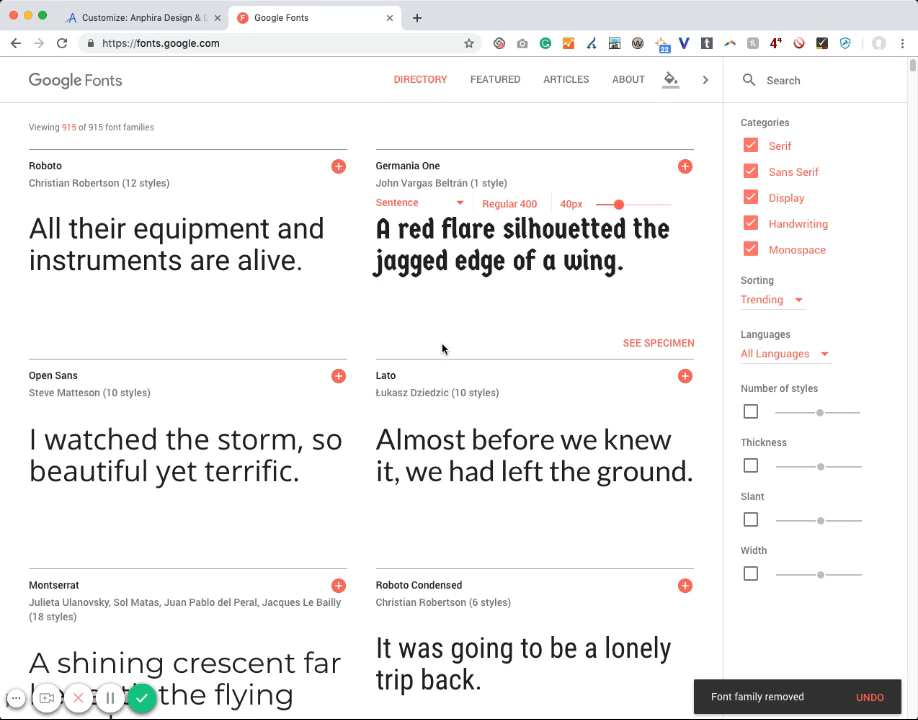
Find Yanone Kaffeesatz in the full font directory and add the family to the selection.
scroll(460, 400, "down", 15)
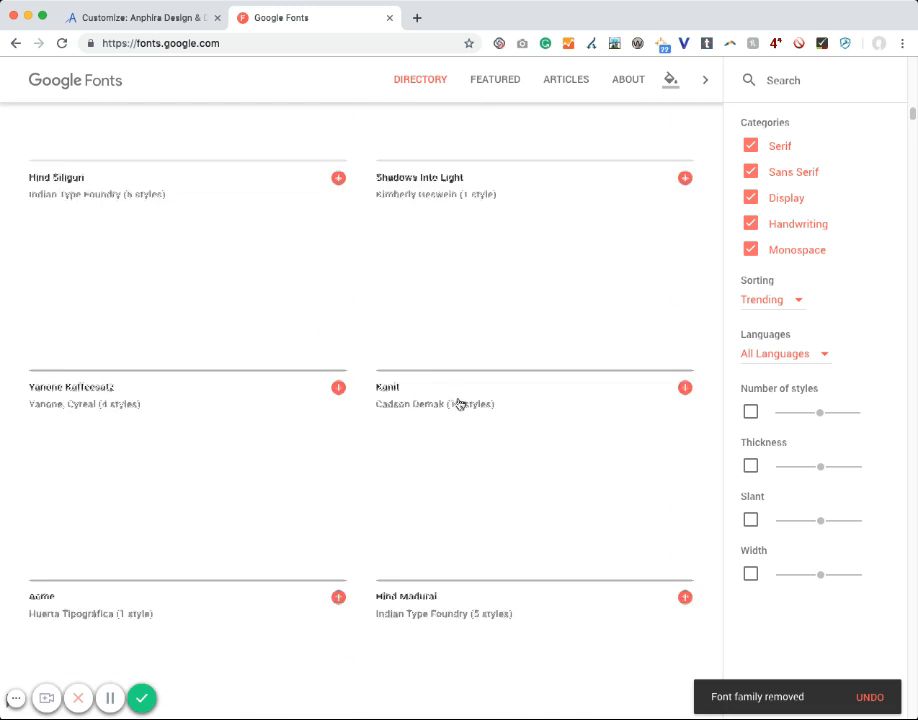
scroll(460, 404, "down", 1)
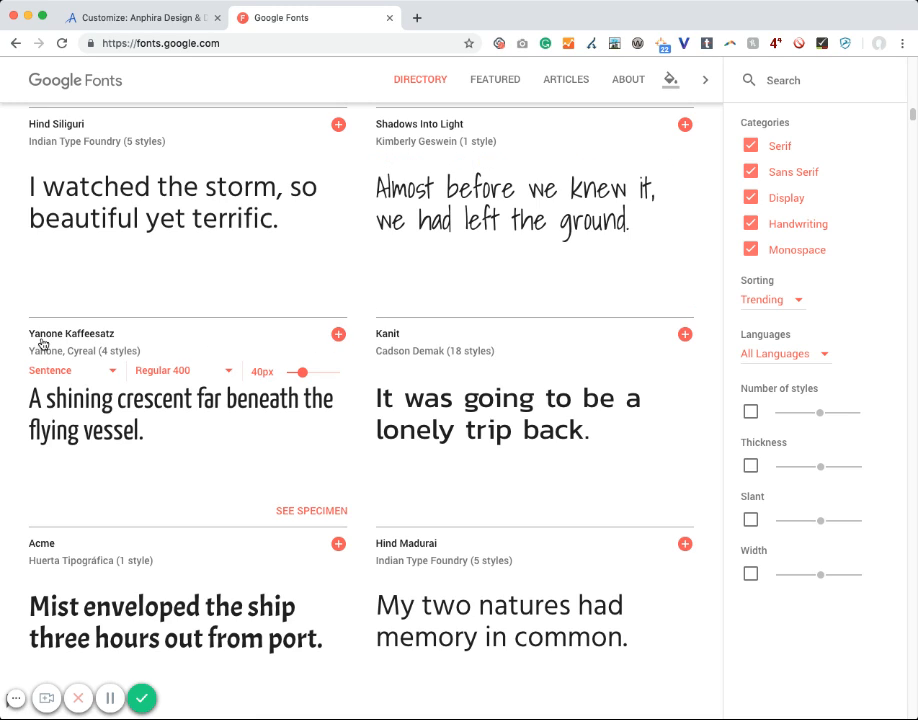
left_click(338, 335)
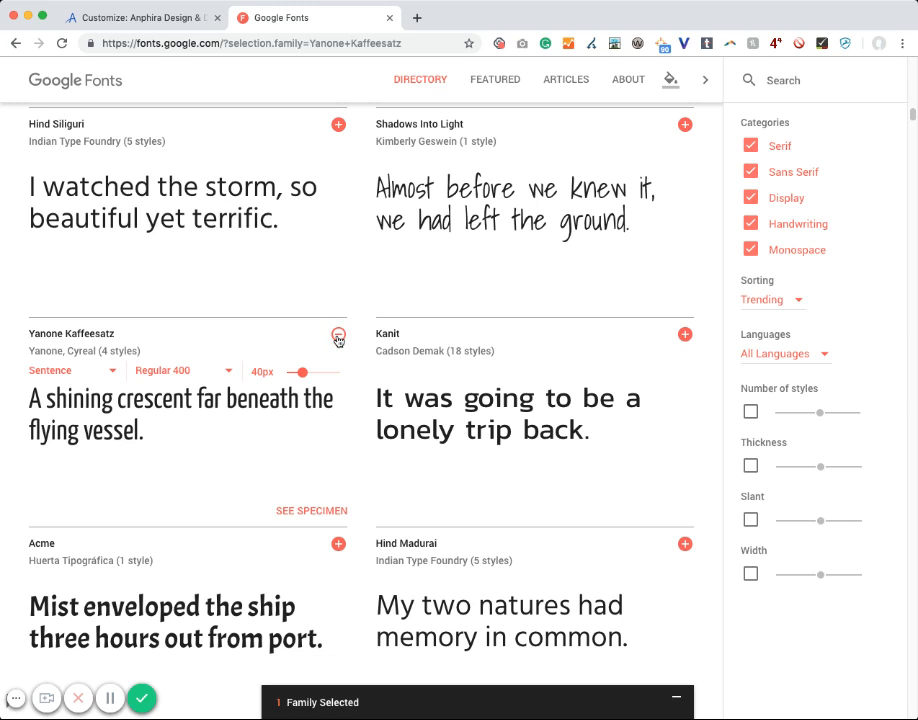
Customize the selected Yanone Kaffeesatz family to include only the extra-light 200 style.
left_click(326, 704)
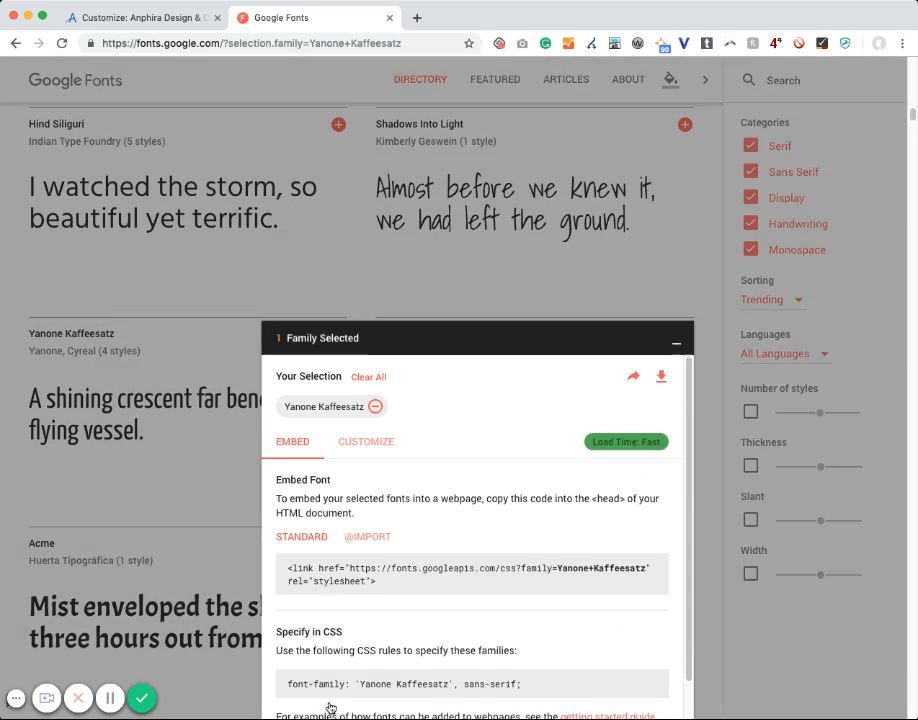
left_click(375, 412)
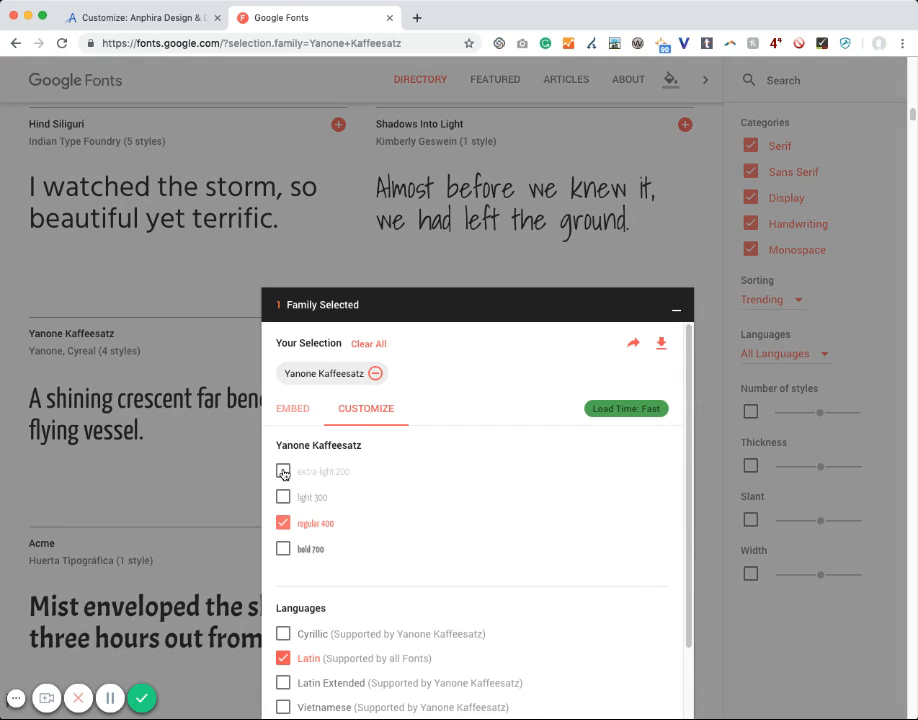
left_click(283, 471)
left_click(283, 522)
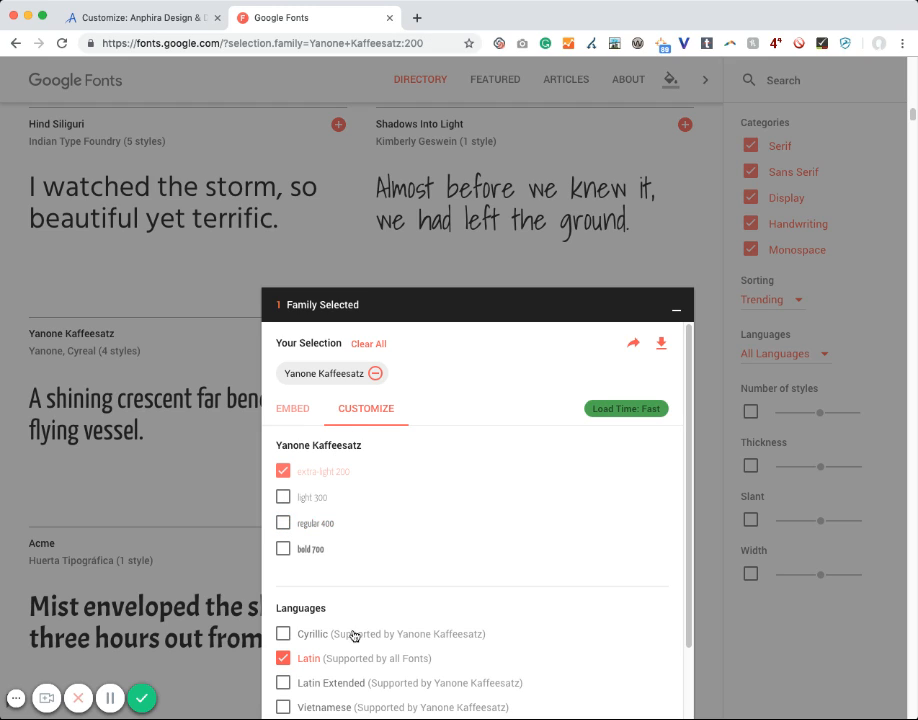
Replace the theme customizer's custom Google Fonts URL with the Yanone+Kaffeesatz:200 stylesheet URL copied from the Google Fonts embed code.
left_click(296, 409)
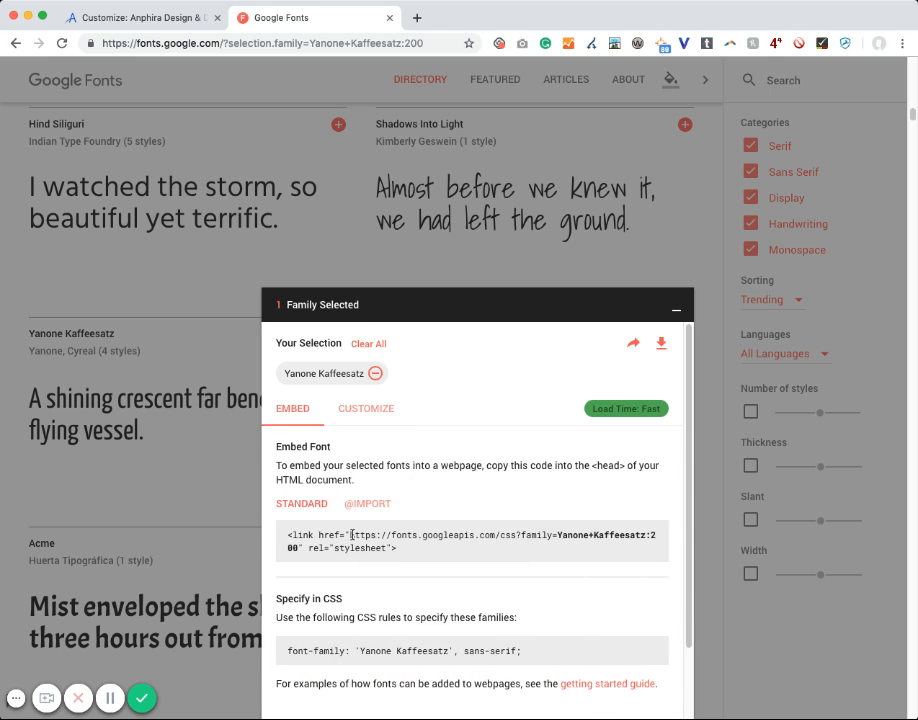
left_click_drag(350, 536, 297, 550)
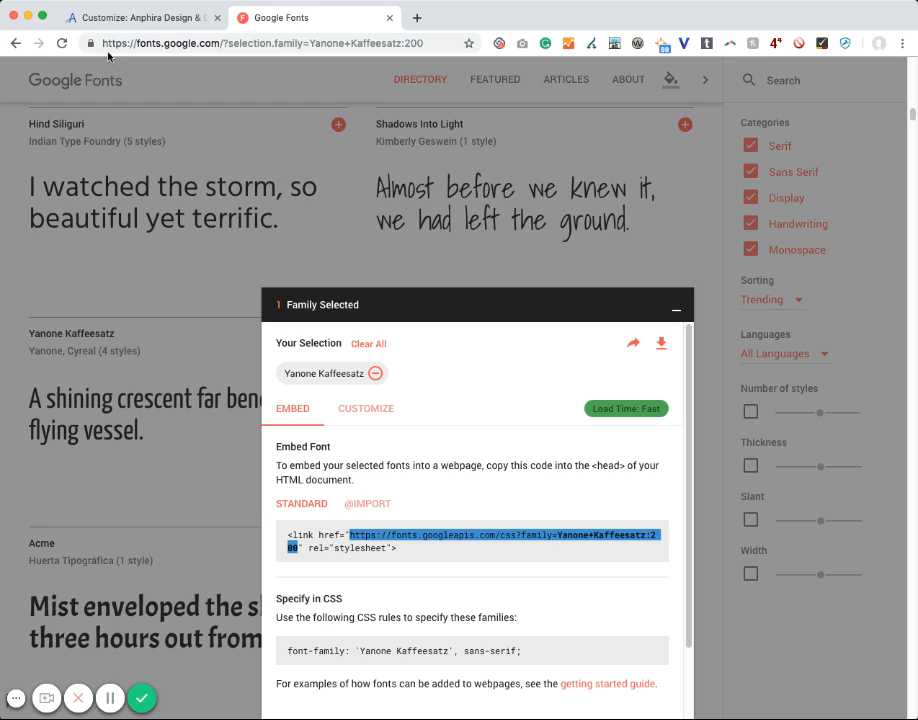
left_click(104, 12)
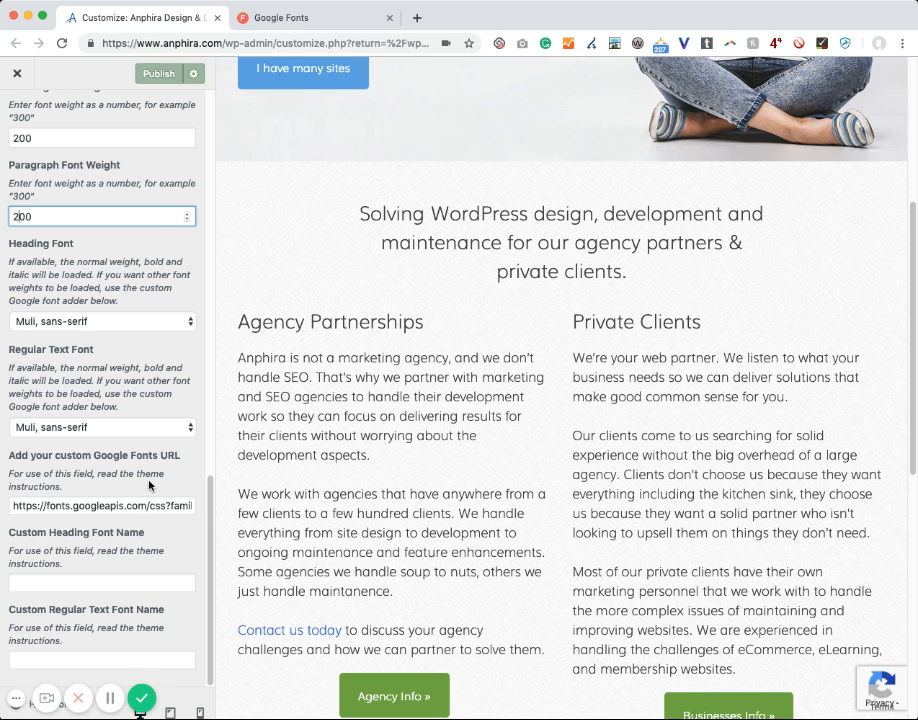
left_click(163, 506)
key("super+a")
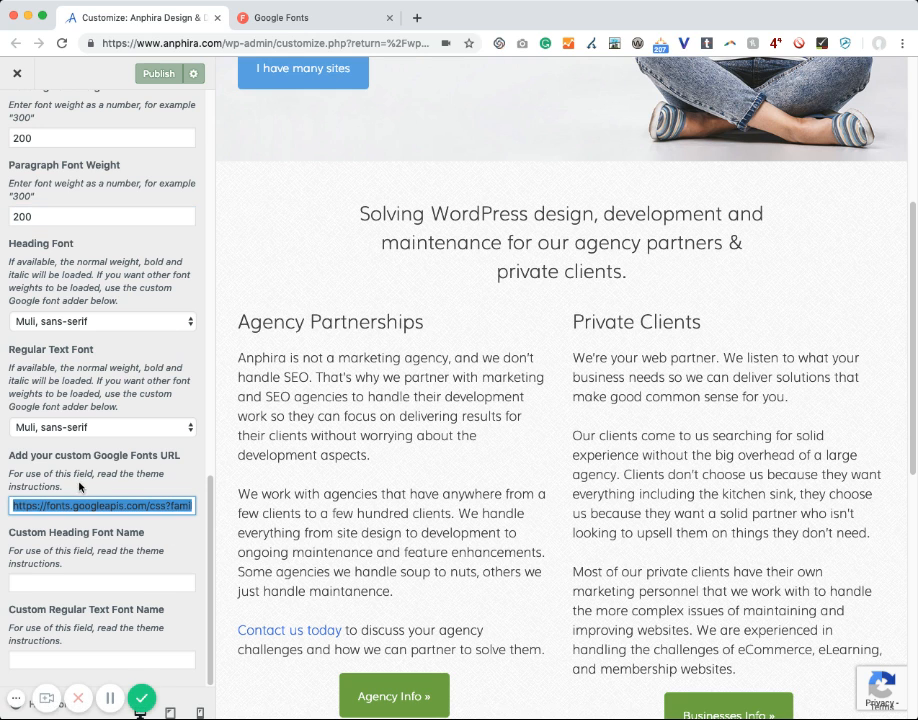
key("super+v")
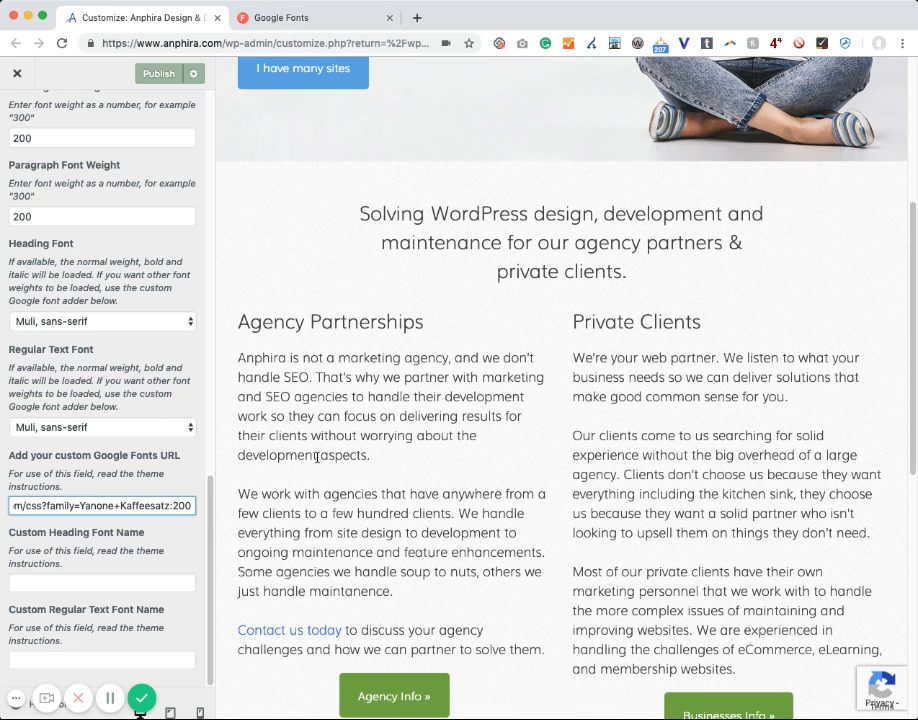
Switch to Google Fonts and copy the family name Yanone Kaffeesatz from the CSS font-family rule, without its quotation marks.
left_click(374, 17)
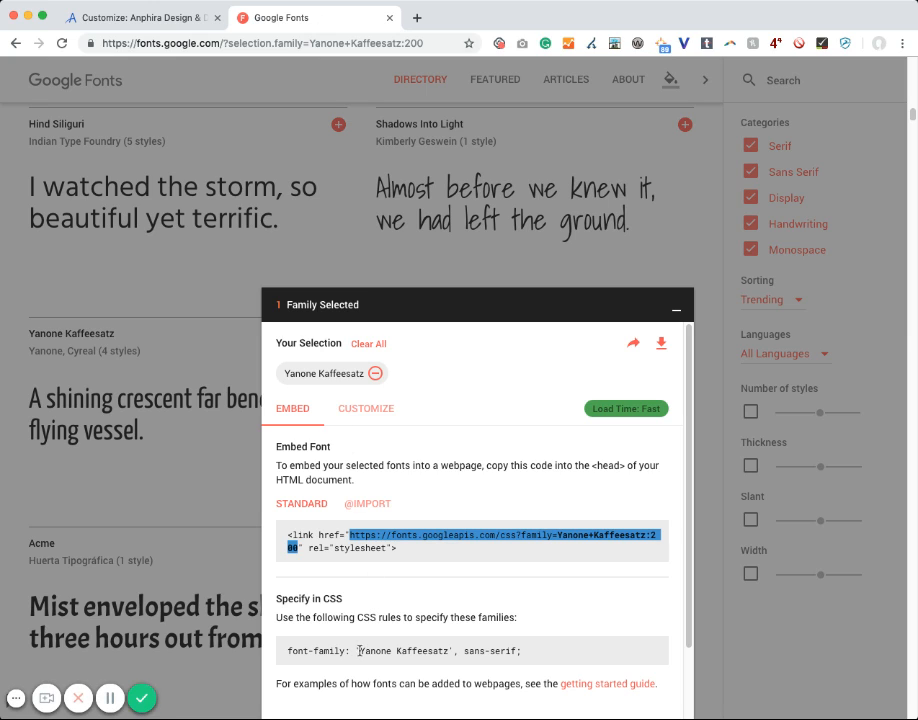
left_click_drag(359, 651, 448, 651)
key("super+c")
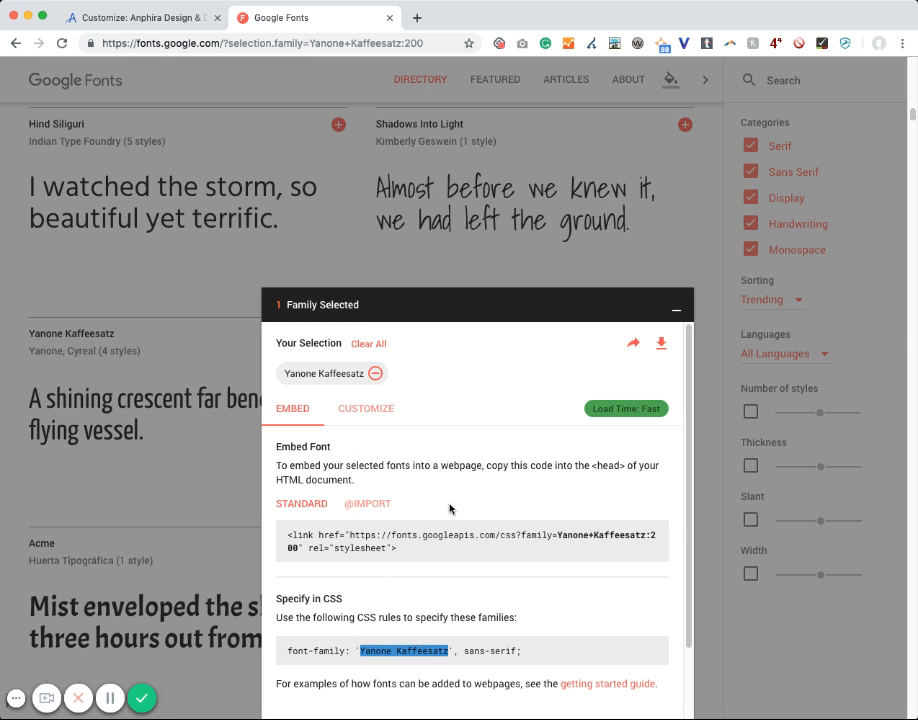
In the theme customizer, set the custom heading font name and the custom regular text font name to "Yanone Kaffeesatz", including double quotes.
left_click(137, 20)
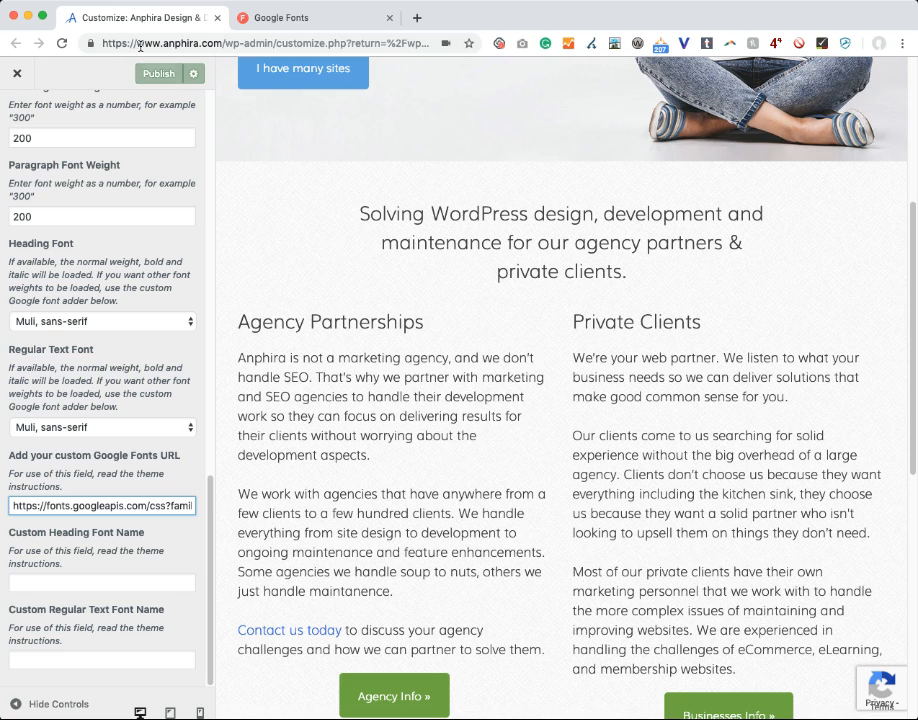
left_click(110, 432)
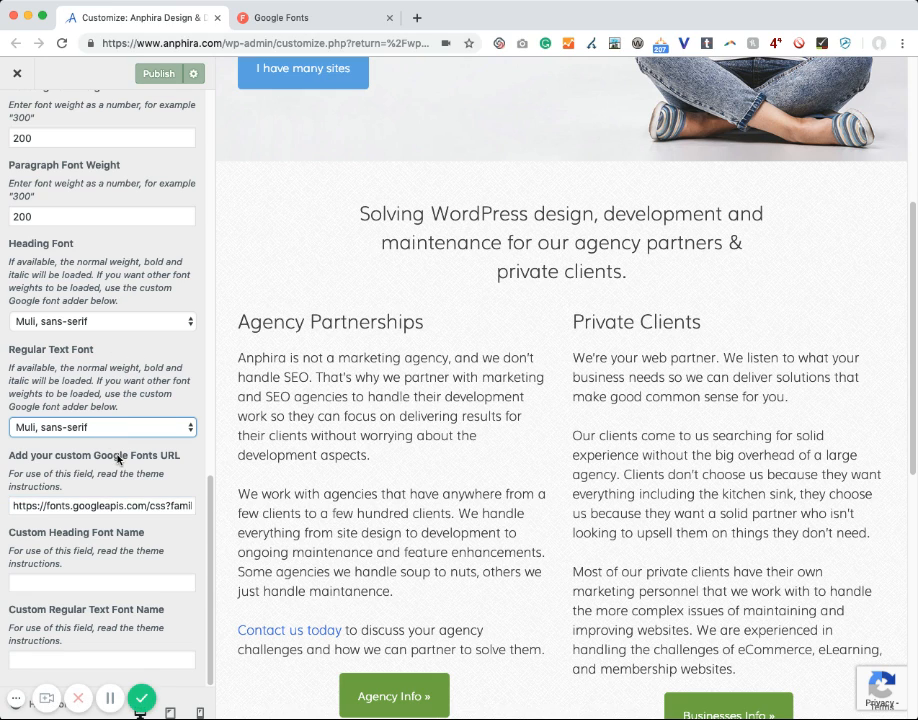
left_click(121, 584)
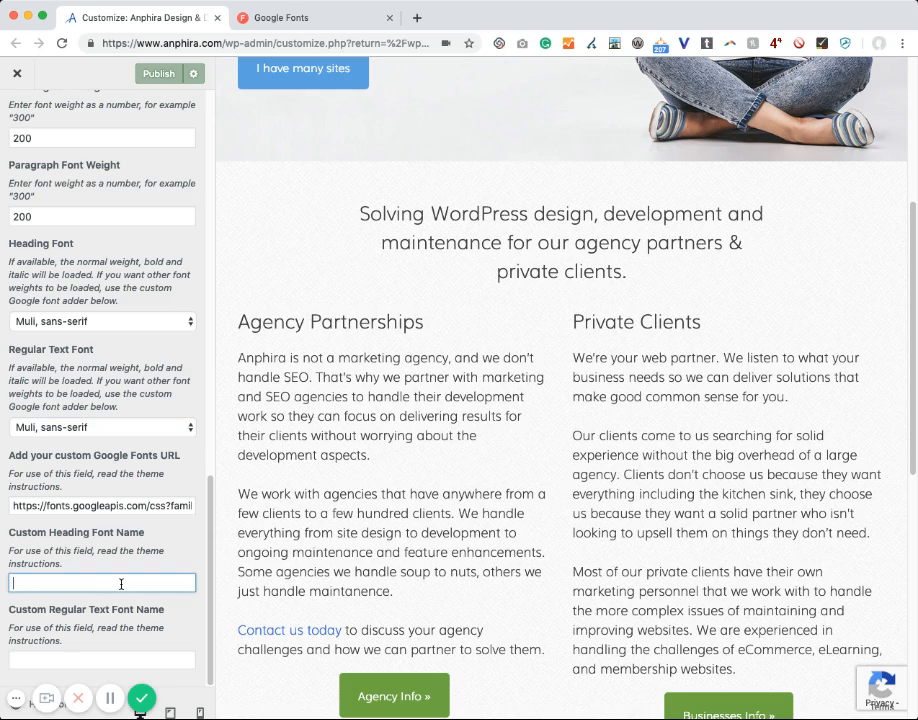
type("\"")
key("super+v")
type("\"")
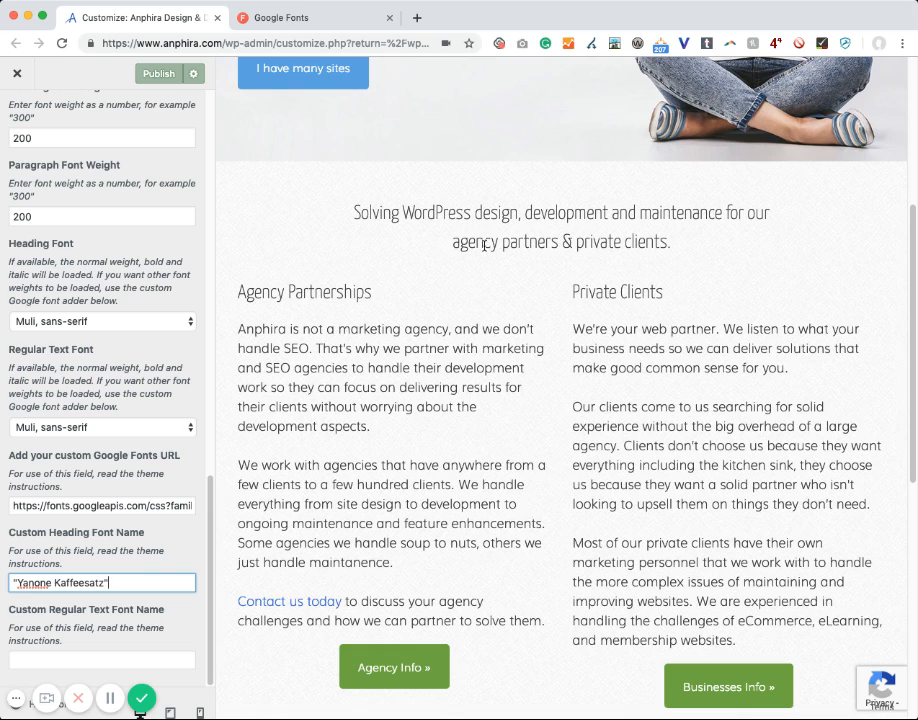
left_click(101, 660)
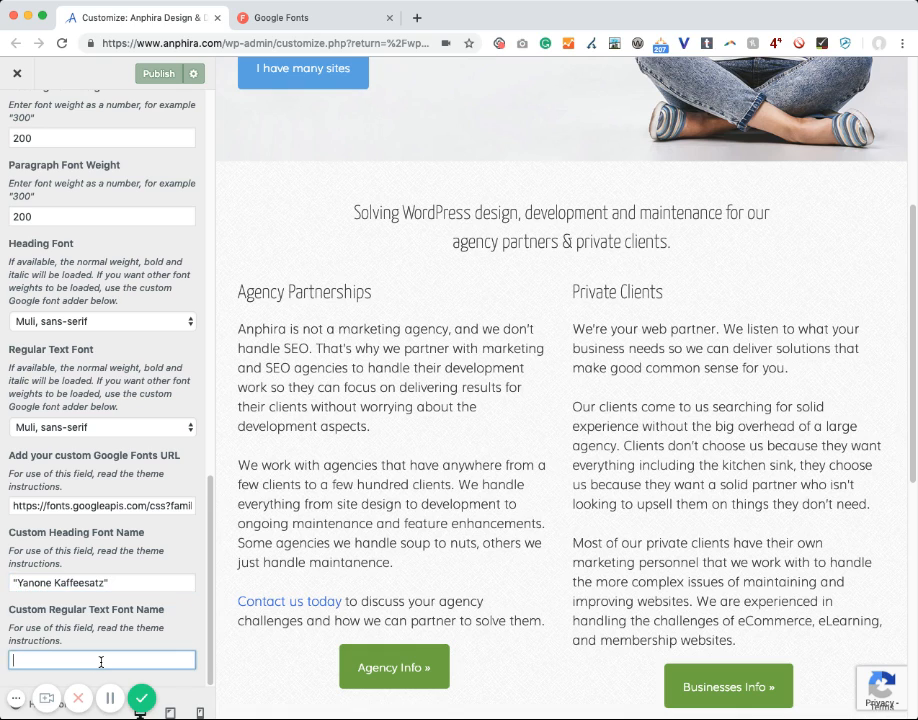
type("\"Yanone Kaffeesatz\"")
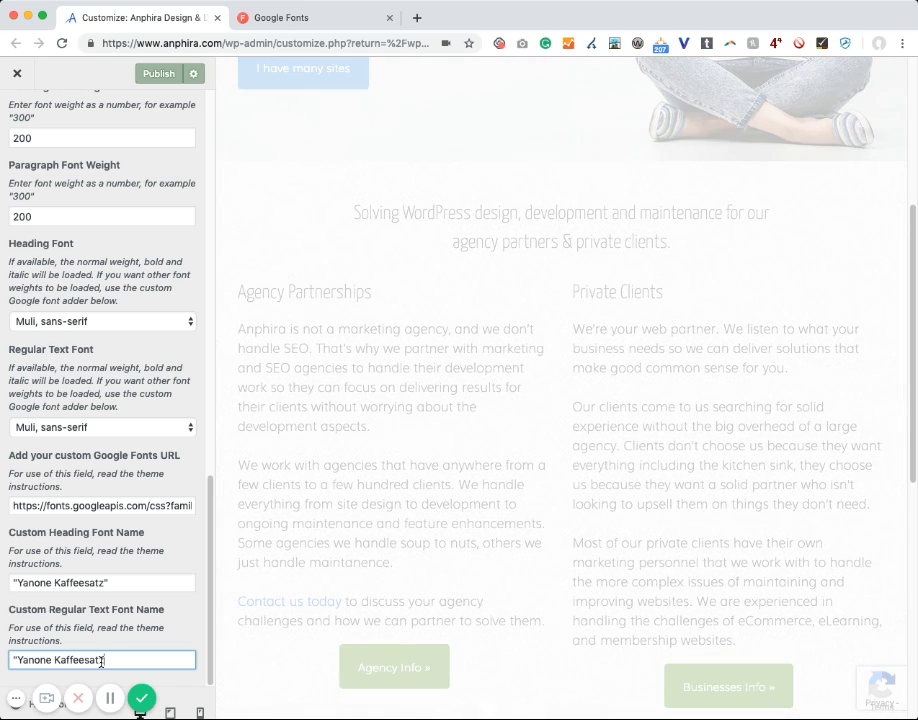